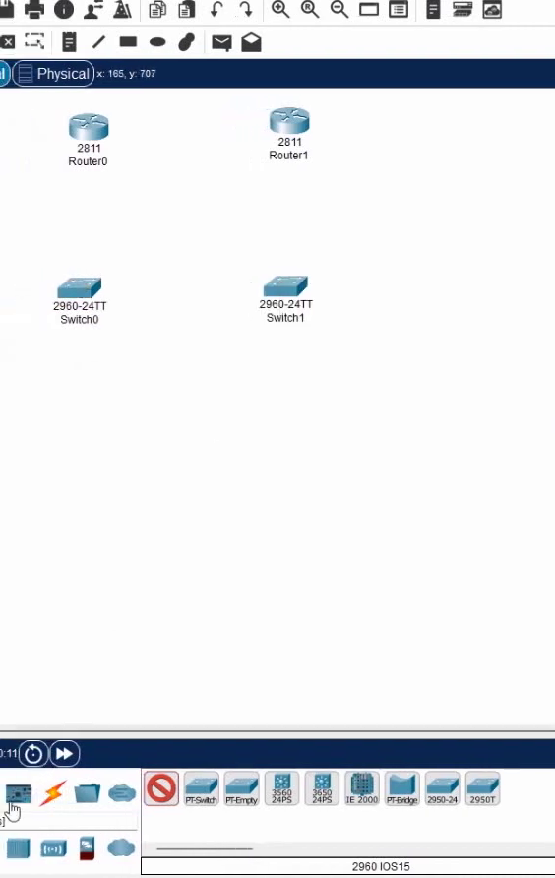
Place four generic PC-PT hosts, PC0 and PC1 under Switch0, PC2 and PC3 under Switch1.
click(5, 796)
click(163, 793)
click(3, 421)
click(97, 418)
click(284, 419)
click(372, 422)
click(96, 825)
Auto-cable Router0 to Router1 and to Switch0, then Switch0 to PC0 and PC1.
click(209, 834)
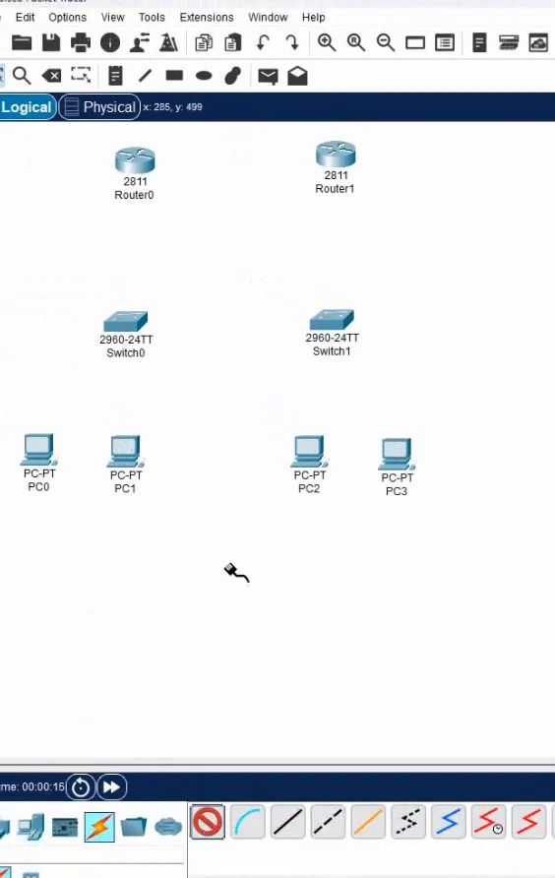
click(138, 162)
click(330, 157)
click(130, 166)
click(126, 325)
click(30, 445)
click(130, 329)
click(124, 453)
Auto-cable Switch1 to PC2, PC3 and Router1.
click(327, 323)
click(308, 449)
click(398, 455)
click(333, 323)
click(323, 329)
click(339, 149)
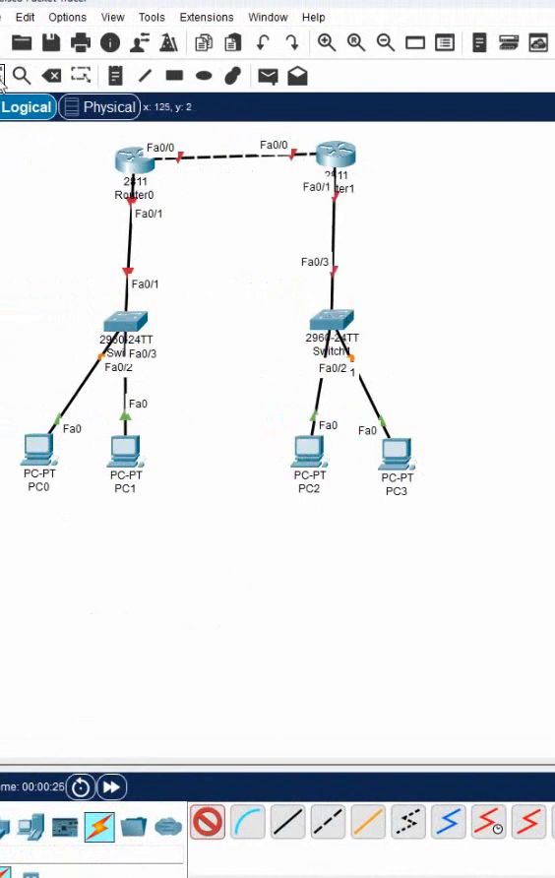
click(119, 74)
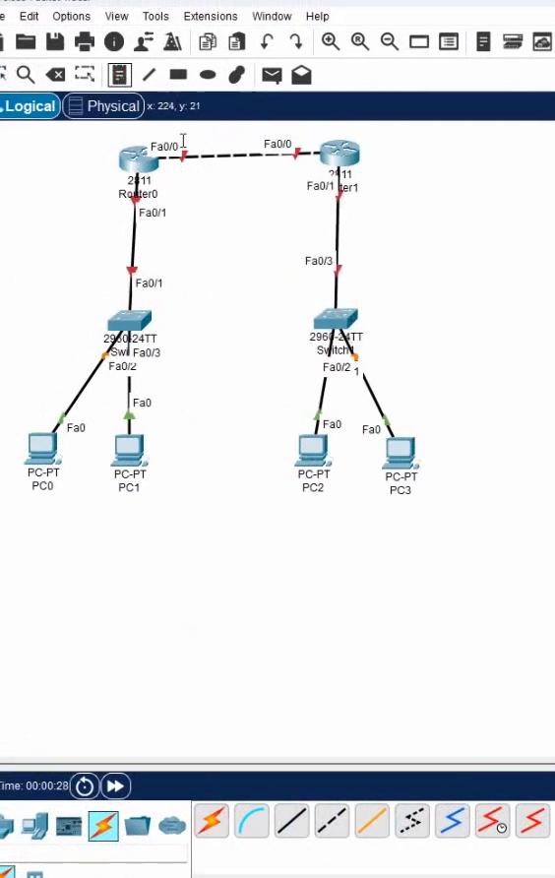
Add notes '192.168.12.1/24' above Router0 and '192.168.12.2/24' near Router1.
click(332, 41)
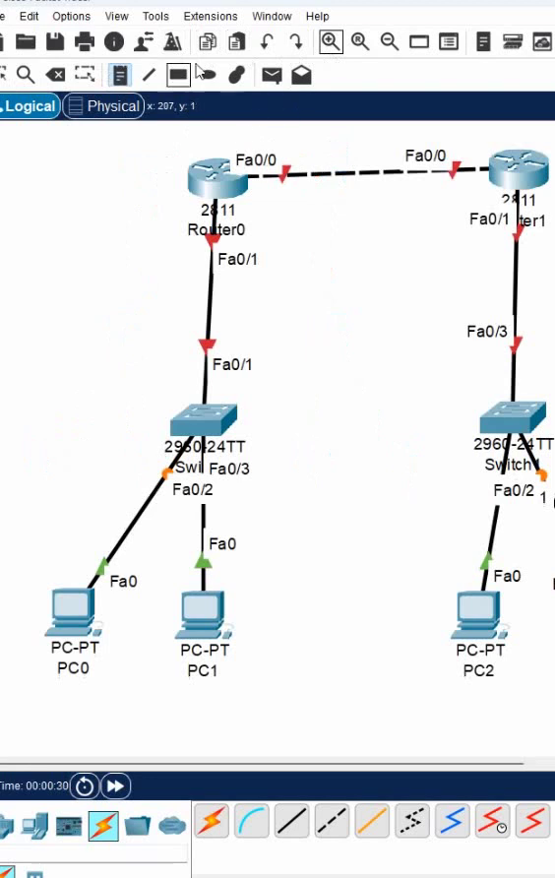
click(234, 134)
text(192.168.12.1/24)
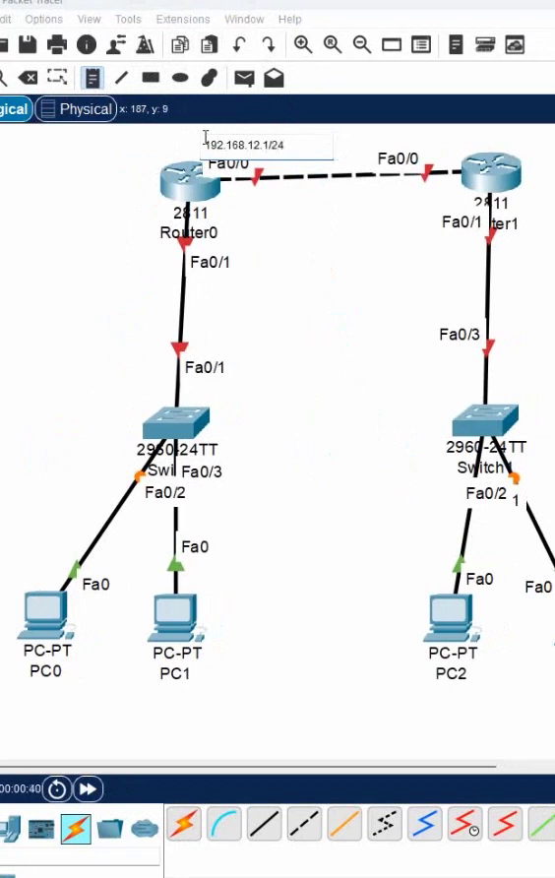
click(405, 135)
text(192.168.12.2/24)
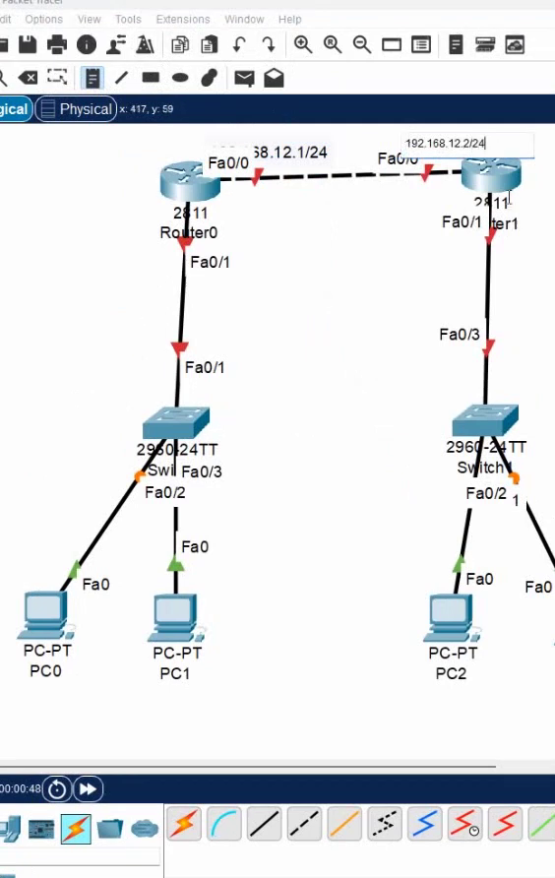
click(157, 152)
click(296, 148)
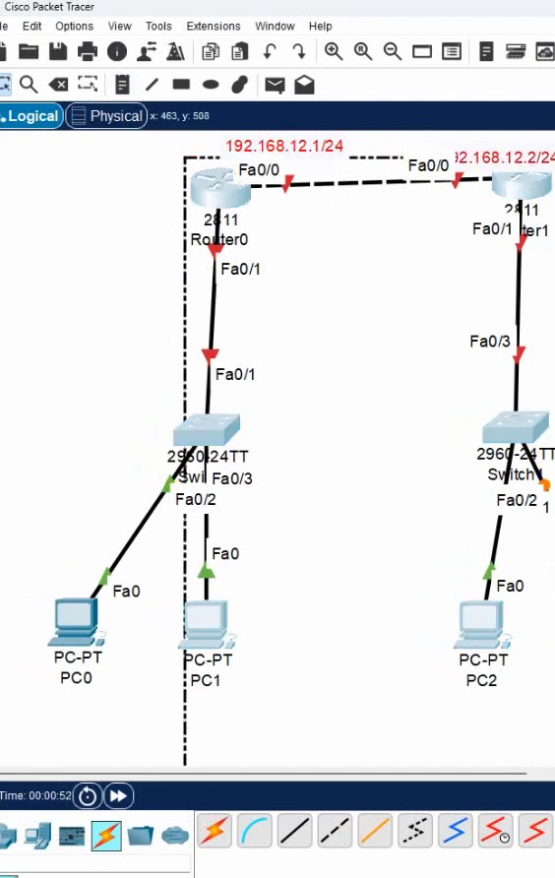
Drag the 192.168.12.1/24 and 192.168.12.2/24 notes above their routers, level with each other.
drag(163, 173, 551, 748)
scroll(514, 414, up, 2)
drag(474, 192, 448, 160)
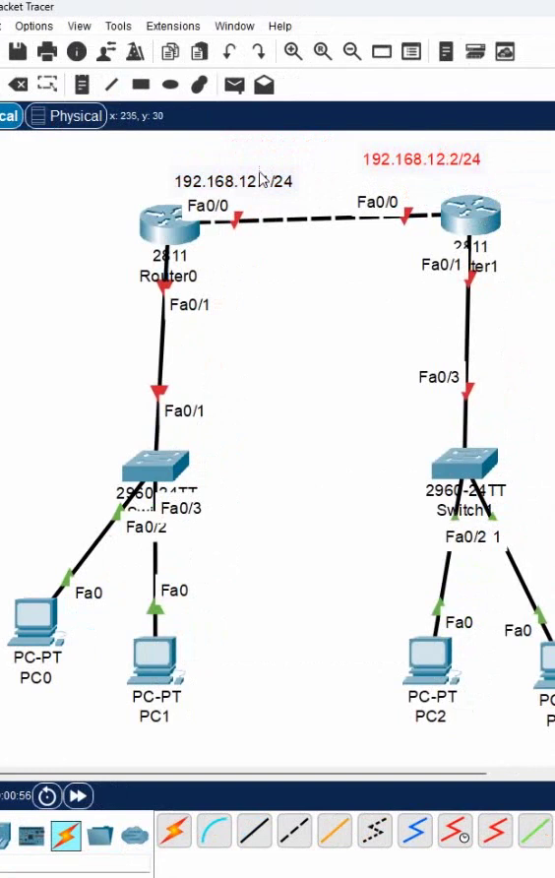
drag(261, 179, 262, 168)
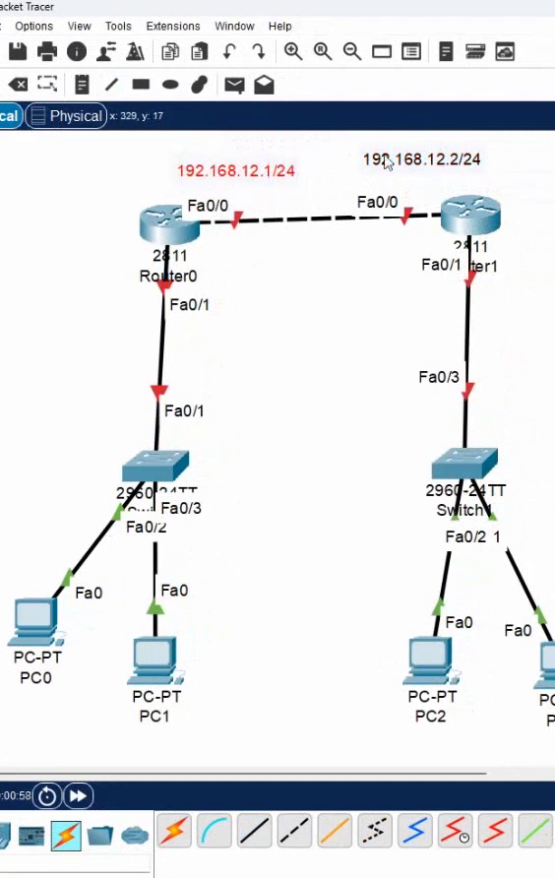
mouse_move(386, 161)
mouse_down()
mouse_move(402, 167)
mouse_move(398, 170)
mouse_up()
mouse_move(254, 172)
mouse_down()
mouse_move(282, 228)
mouse_move(410, 221)
mouse_move(274, 229)
mouse_move(269, 156)
mouse_move(274, 168)
mouse_move(262, 165)
mouse_up()
drag(440, 165, 446, 163)
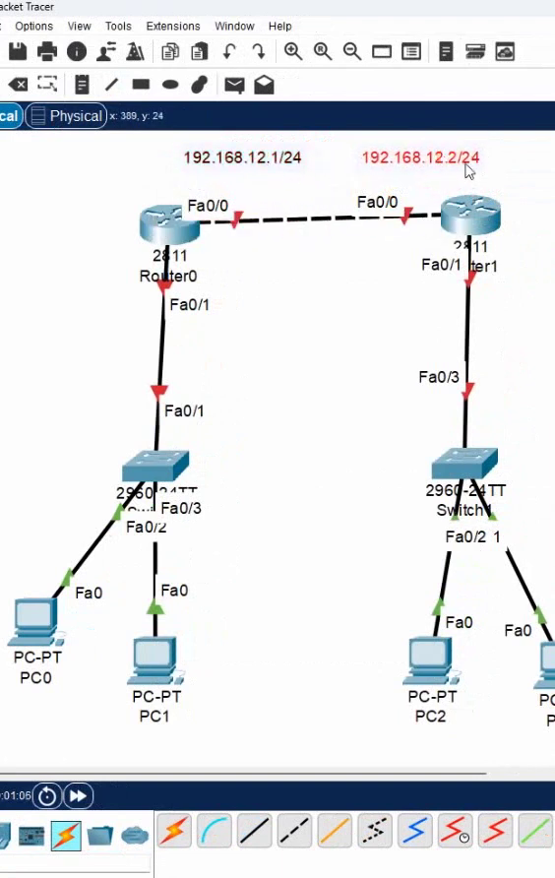